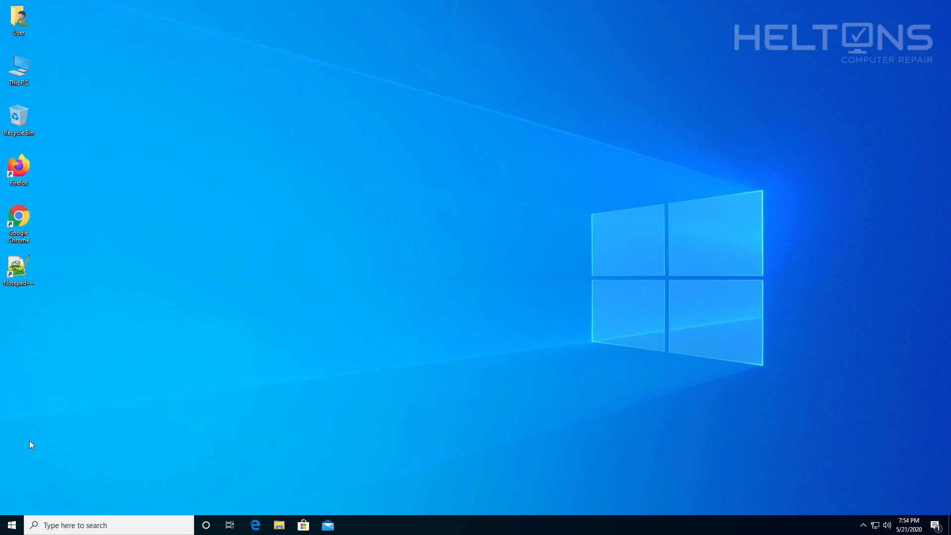
Launch Notepad++ from its desktop shortcut, then open installed apps in Windows Settings.
{"action": "double_click", "coordinate": [30, 276]}
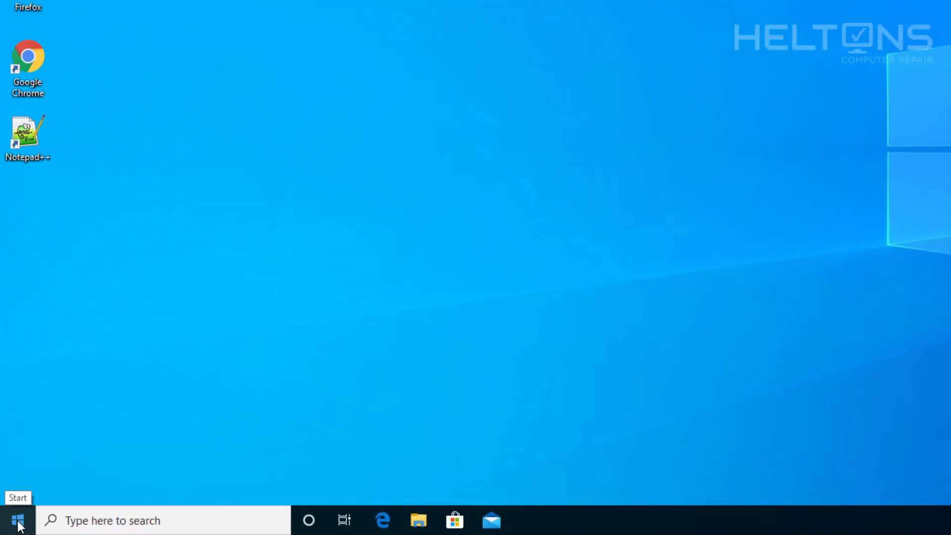
{"action": "left_click", "coordinate": [13, 525]}
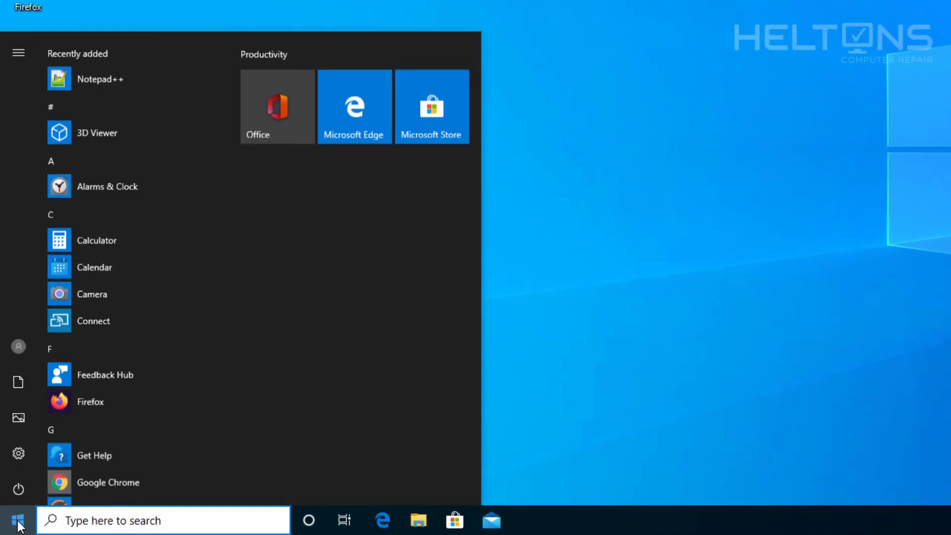
{"action": "left_click", "coordinate": [19, 451]}
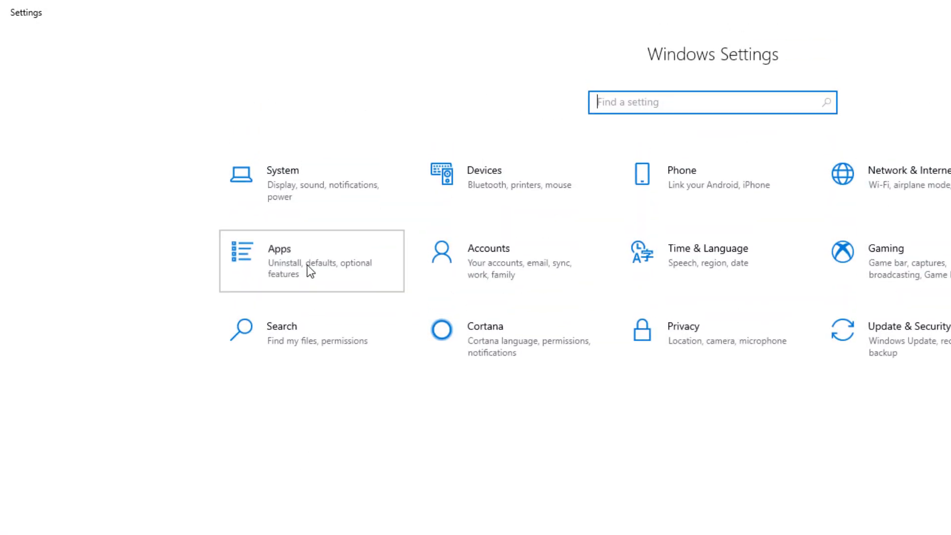
{"action": "left_click", "coordinate": [307, 266]}
{"action": "scroll", "coordinate": [415, 428], "scroll_direction": "down", "scroll_amount": 5}
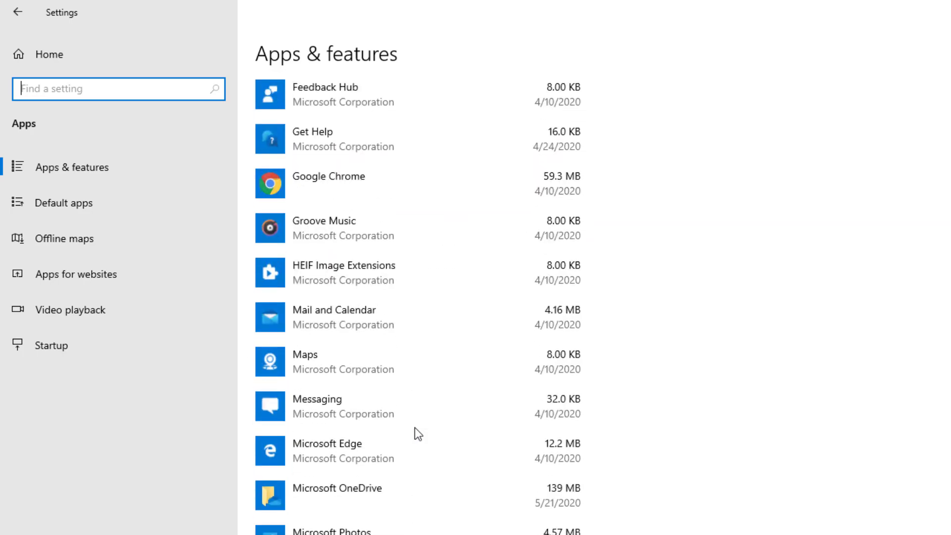
{"action": "scroll", "coordinate": [415, 427], "scroll_direction": "down", "scroll_amount": 4}
{"action": "scroll", "coordinate": [415, 428], "scroll_direction": "down", "scroll_amount": 4}
{"action": "scroll", "coordinate": [415, 428], "scroll_direction": "down", "scroll_amount": 2}
{"action": "scroll", "coordinate": [416, 427], "scroll_direction": "down", "scroll_amount": 5}
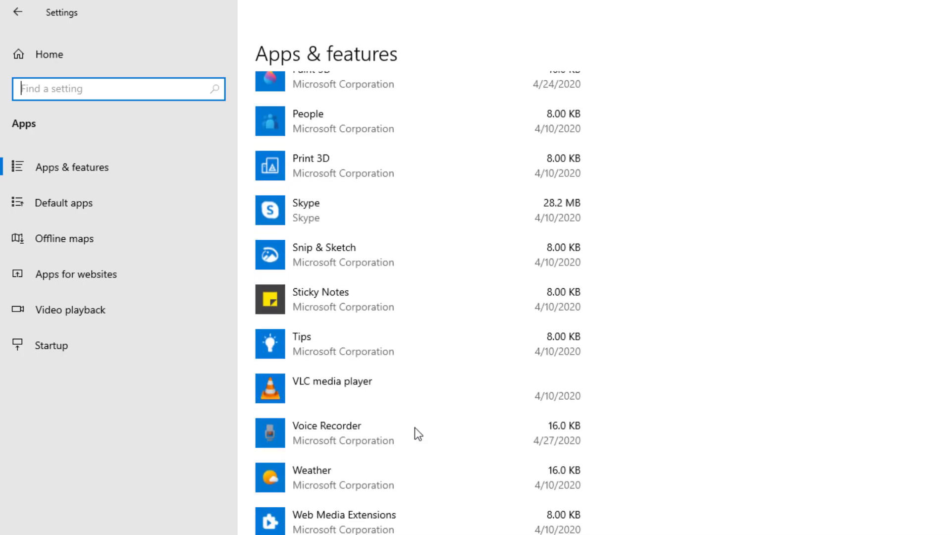
{"action": "scroll", "coordinate": [415, 427], "scroll_direction": "up", "scroll_amount": 2}
{"action": "scroll", "coordinate": [415, 427], "scroll_direction": "up", "scroll_amount": 2}
{"action": "scroll", "coordinate": [415, 427], "scroll_direction": "up", "scroll_amount": 2}
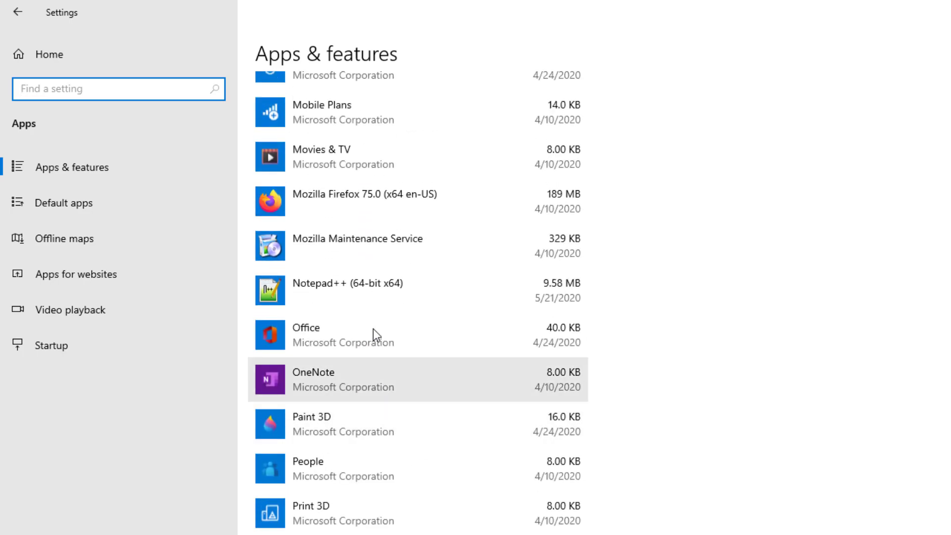
Try uninstalling Notepad++ from the Settings apps list, then dismiss the confirmation.
{"action": "left_click", "coordinate": [358, 295]}
{"action": "left_click", "coordinate": [546, 352]}
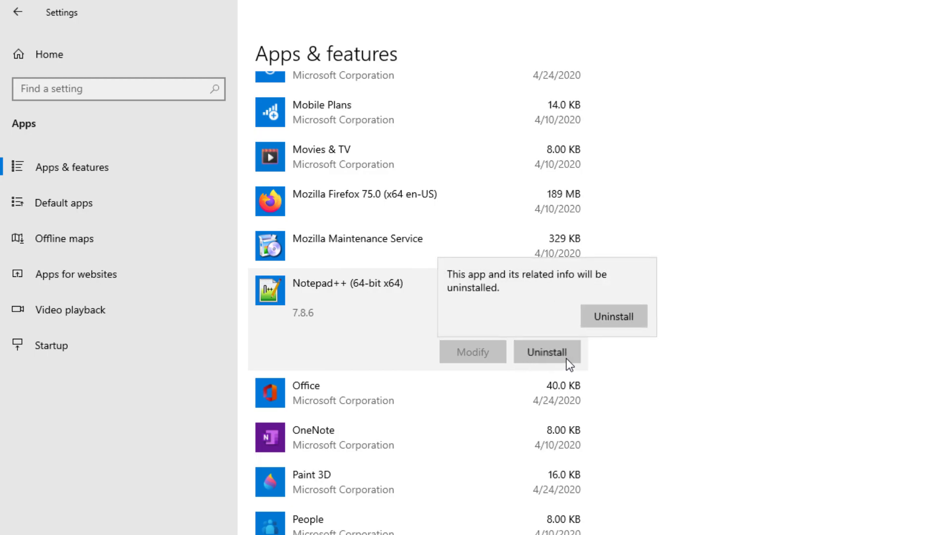
{"action": "left_click", "coordinate": [830, 389]}
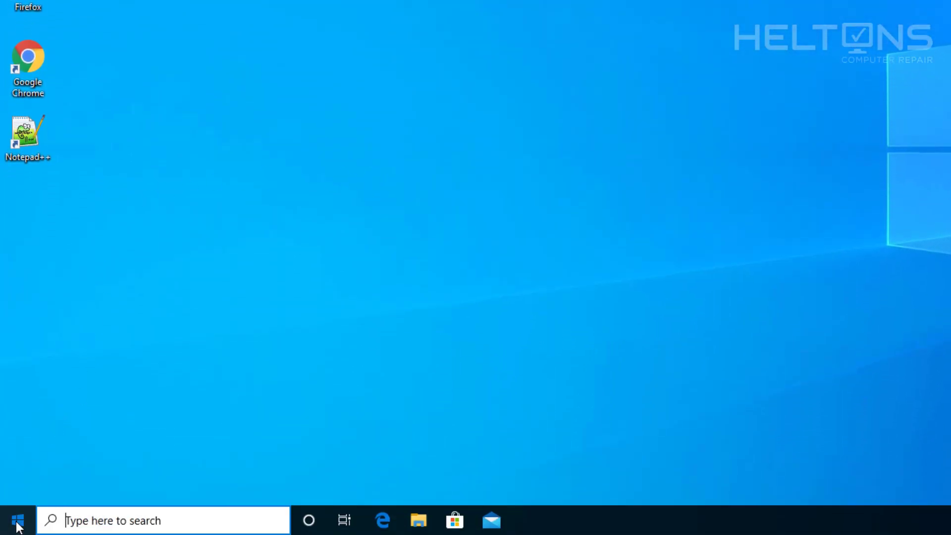
Uninstall Notepad++ from its Start menu entry and select it in the programs list.
{"action": "left_click", "coordinate": [17, 520]}
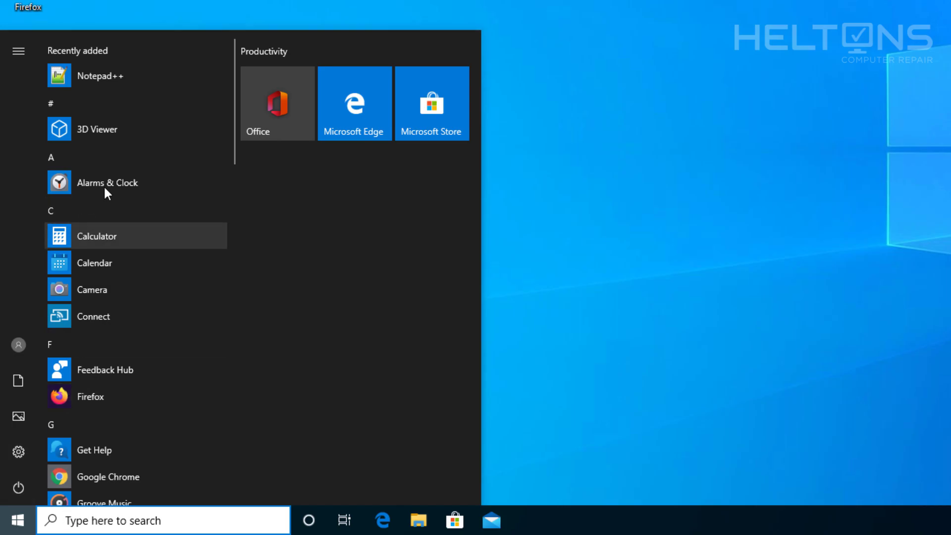
{"action": "scroll", "coordinate": [103, 185], "scroll_direction": "down", "scroll_amount": 2}
{"action": "scroll", "coordinate": [98, 135], "scroll_direction": "up", "scroll_amount": 2}
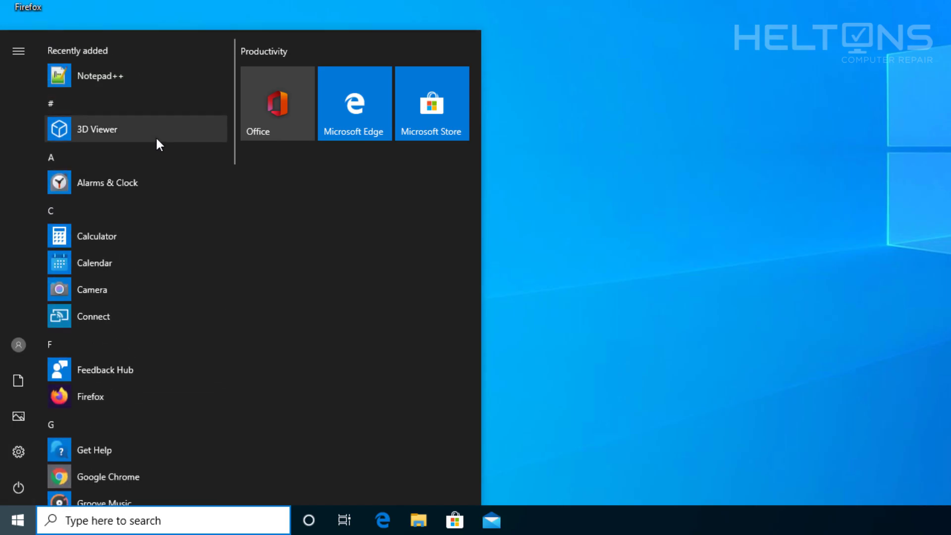
{"action": "scroll", "coordinate": [156, 136], "scroll_direction": "down", "scroll_amount": 3}
{"action": "scroll", "coordinate": [155, 136], "scroll_direction": "down", "scroll_amount": 3}
{"action": "scroll", "coordinate": [158, 140], "scroll_direction": "down", "scroll_amount": 2}
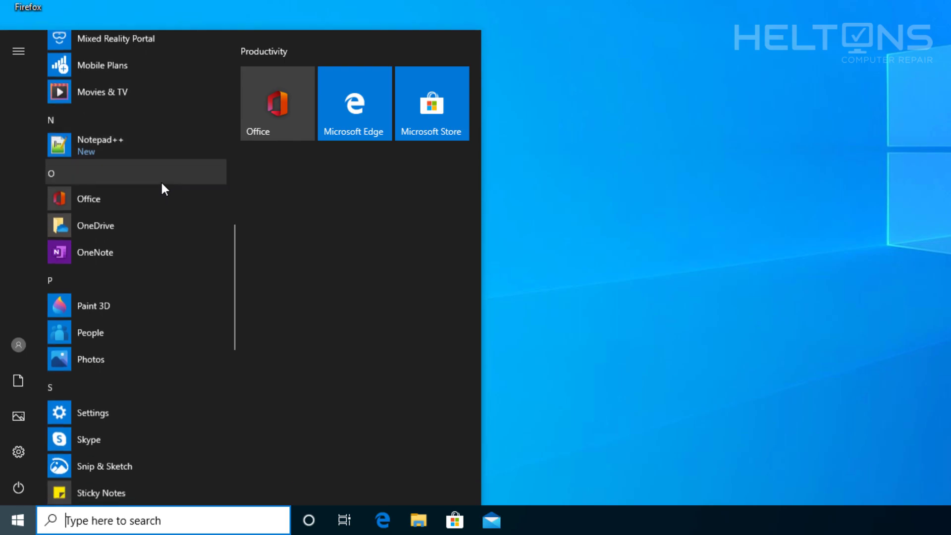
{"action": "scroll", "coordinate": [136, 161], "scroll_direction": "up", "scroll_amount": 1}
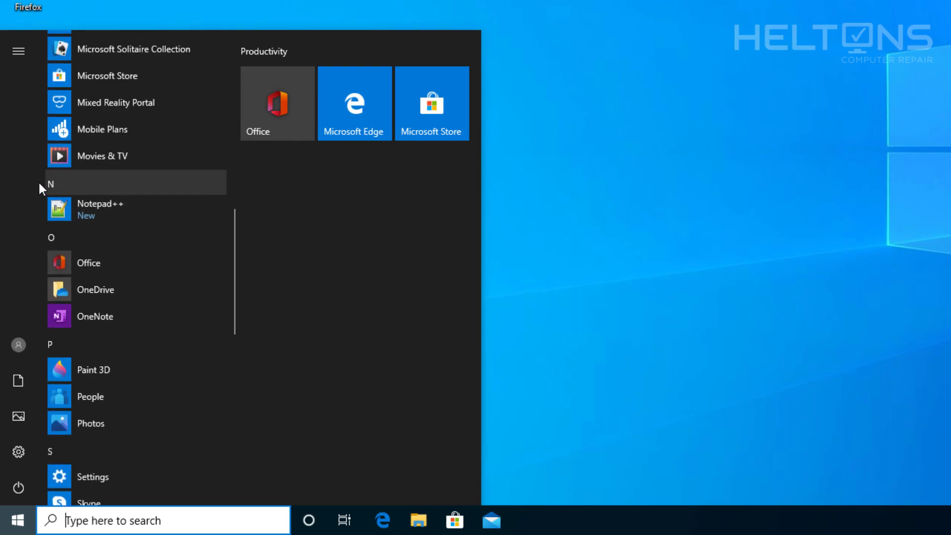
{"action": "right_click", "coordinate": [142, 214]}
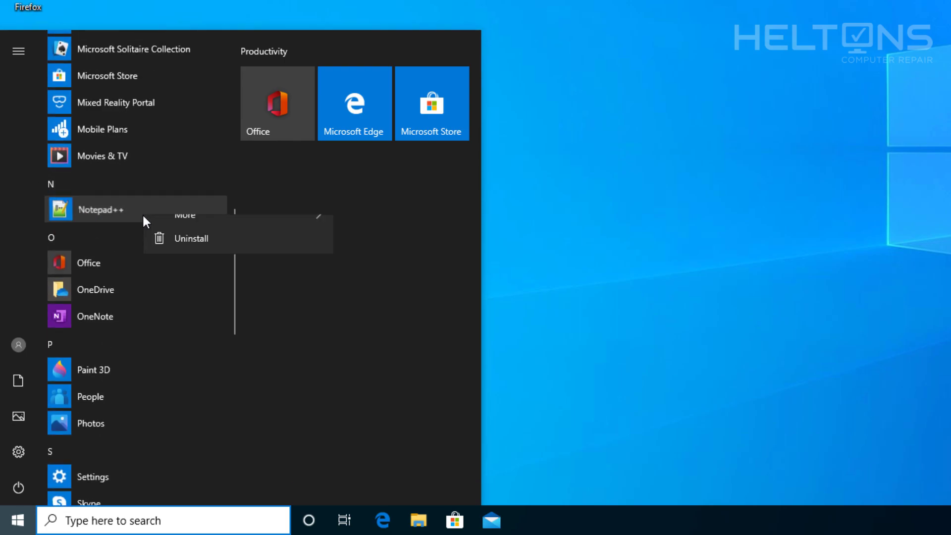
{"action": "left_click", "coordinate": [198, 278]}
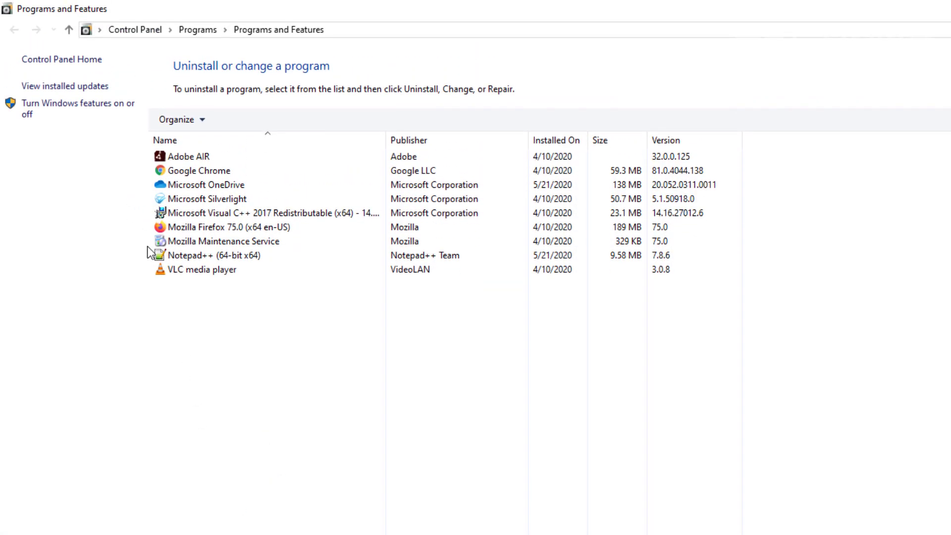
{"action": "left_click", "coordinate": [238, 255]}
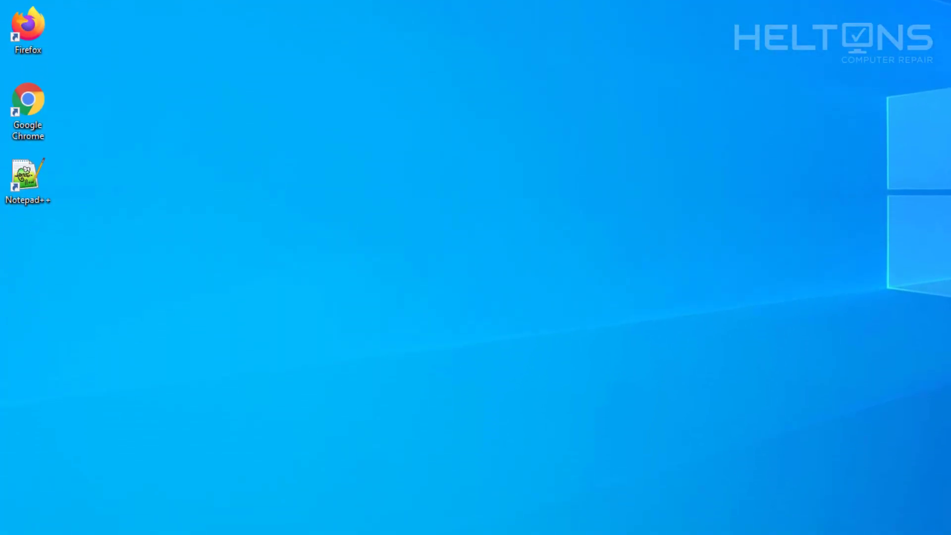
Reach Programs and Features through Control Panel search and select Notepad++.
{"action": "left_click", "coordinate": [18, 520]}
{"action": "type", "text": "co"}
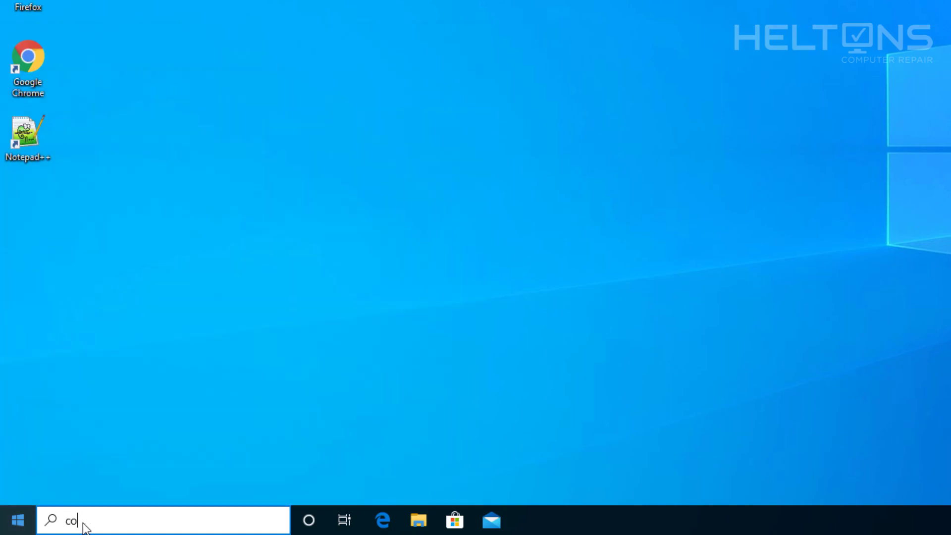
{"action": "type", "text": "ntorl"}
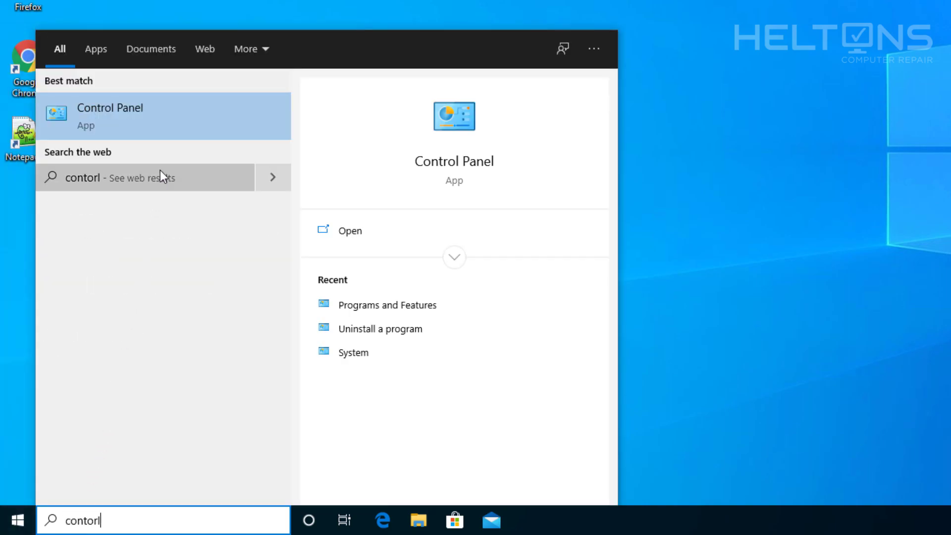
{"action": "left_click", "coordinate": [143, 108]}
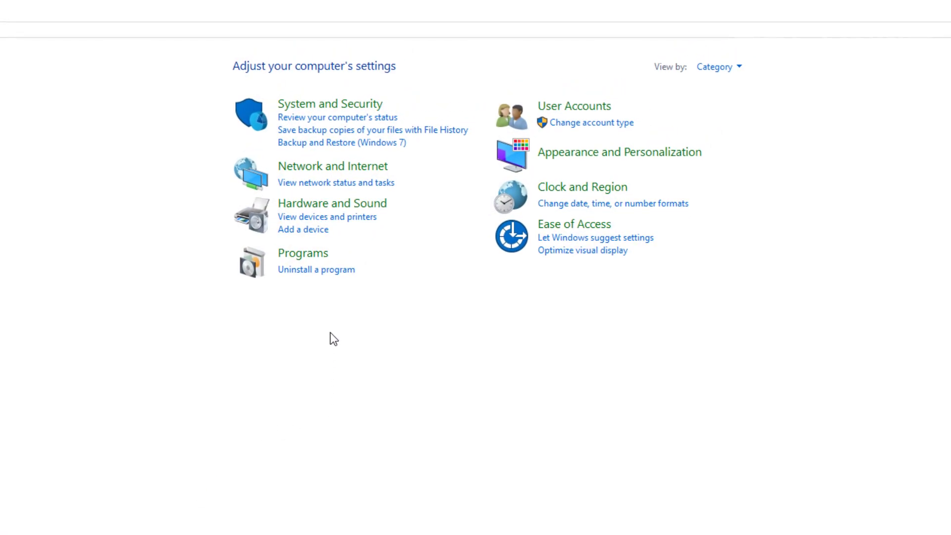
{"action": "left_click", "coordinate": [304, 253]}
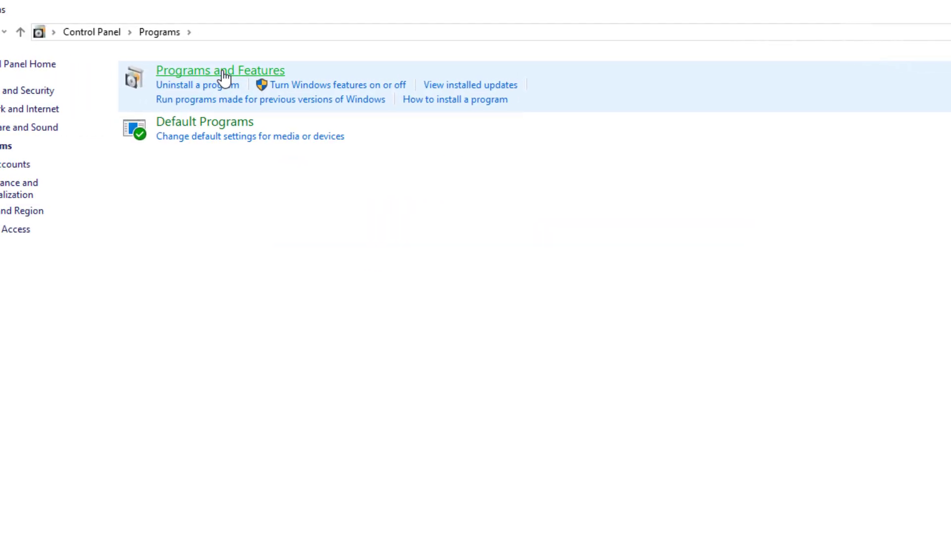
{"action": "left_click", "coordinate": [47, 66]}
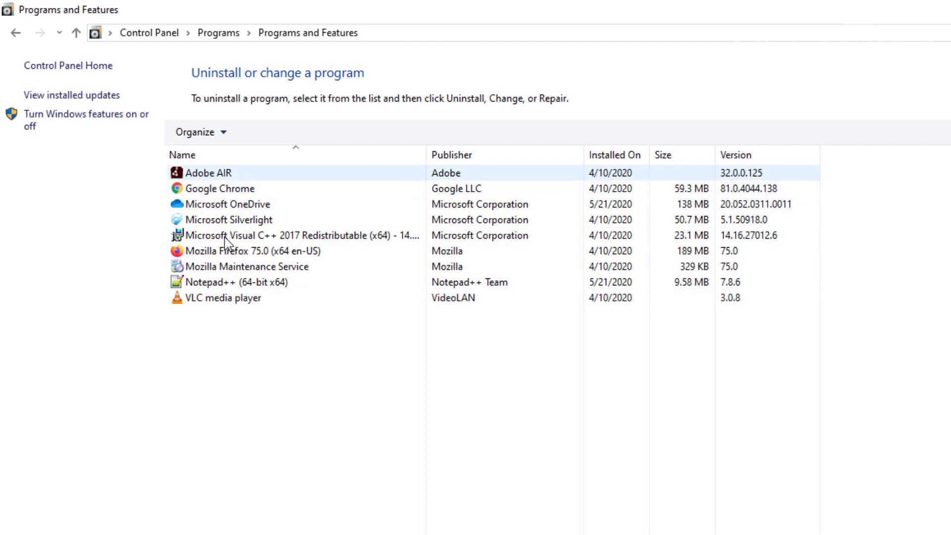
{"action": "left_click", "coordinate": [233, 289]}
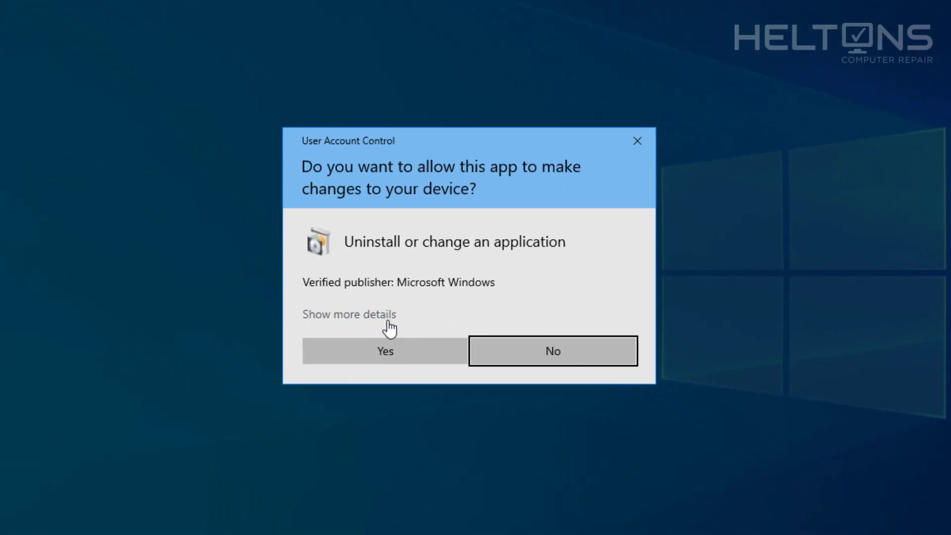
Approve the UAC prompt and uninstall Notepad++ v7.8.6 without keeping its custom settings.
{"action": "left_click", "coordinate": [375, 354]}
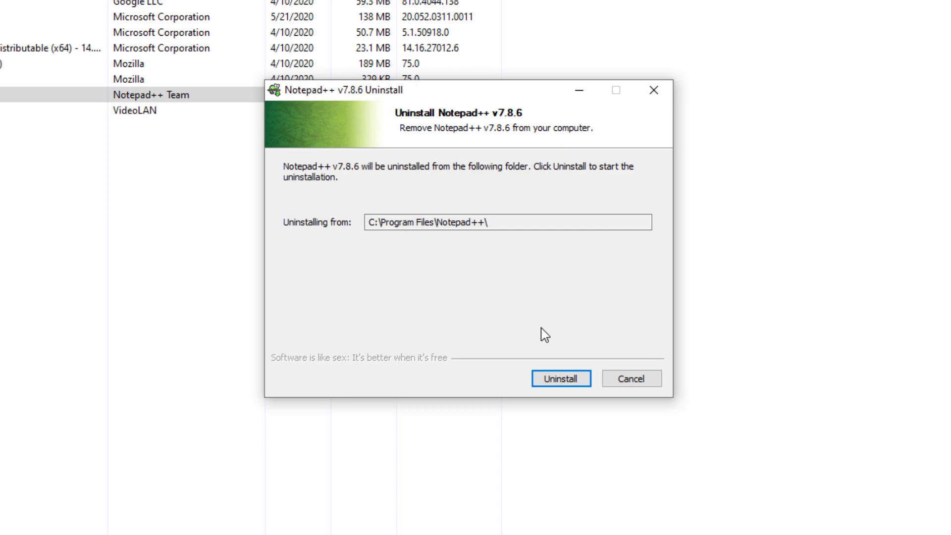
{"action": "left_click", "coordinate": [561, 378]}
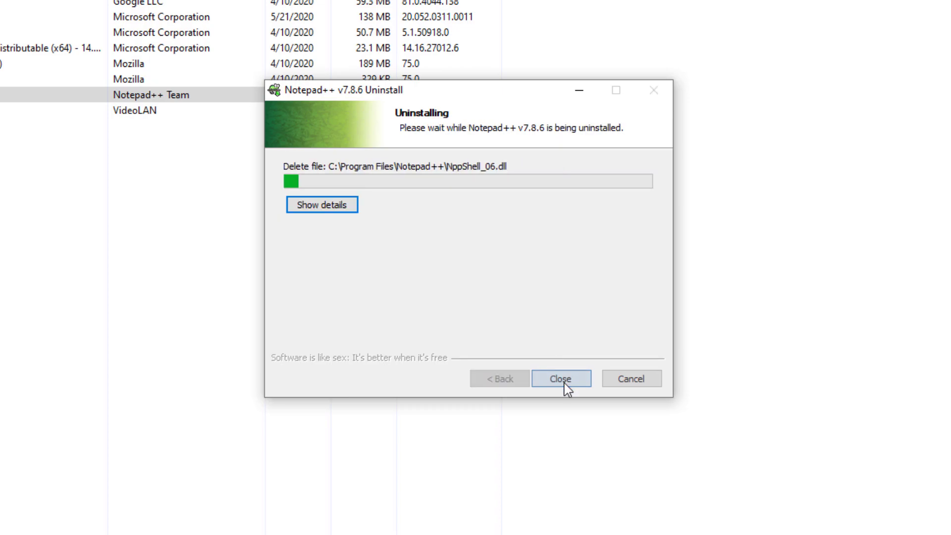
{"action": "left_click", "coordinate": [350, 205]}
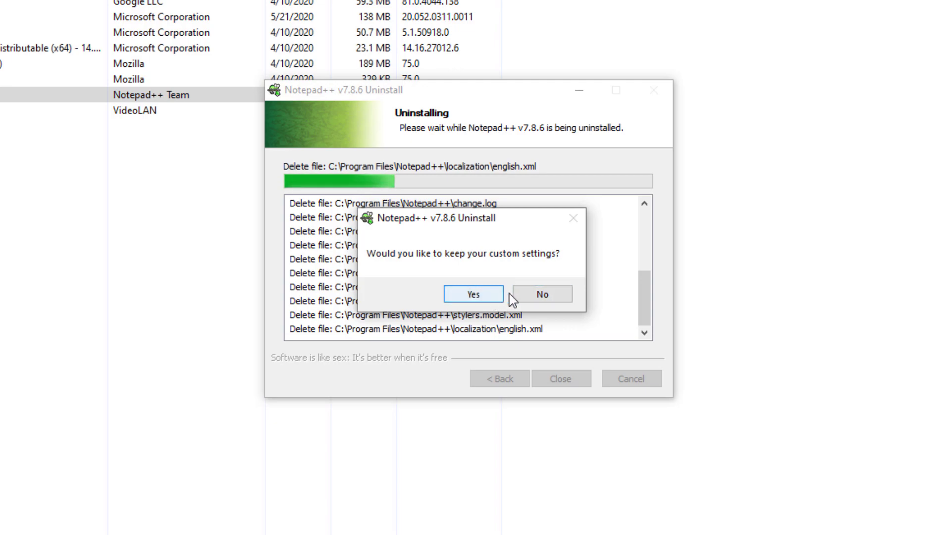
{"action": "left_click", "coordinate": [543, 294]}
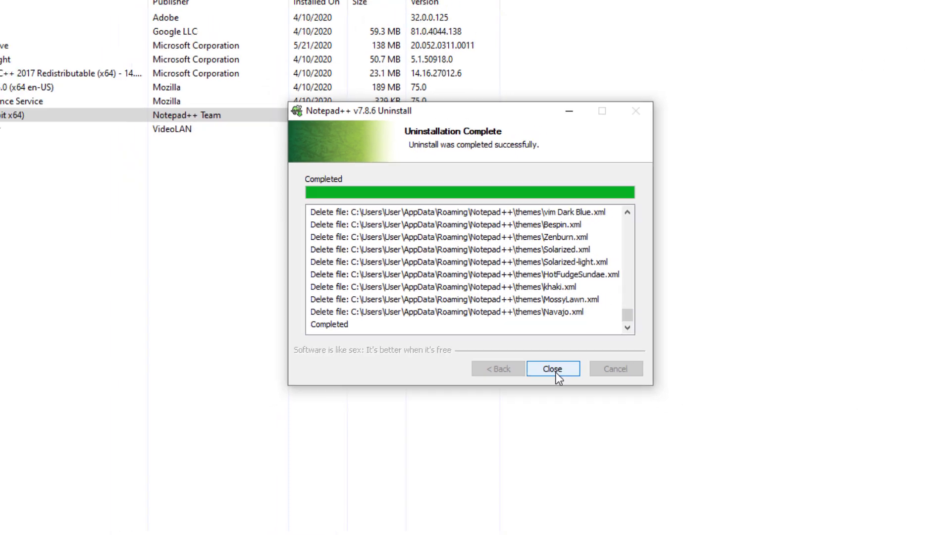
{"action": "left_click", "coordinate": [553, 369]}
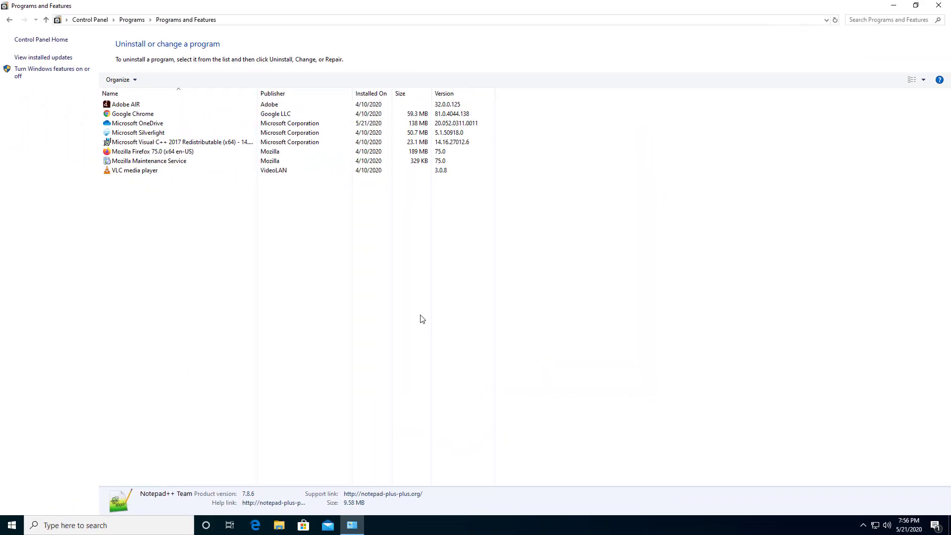